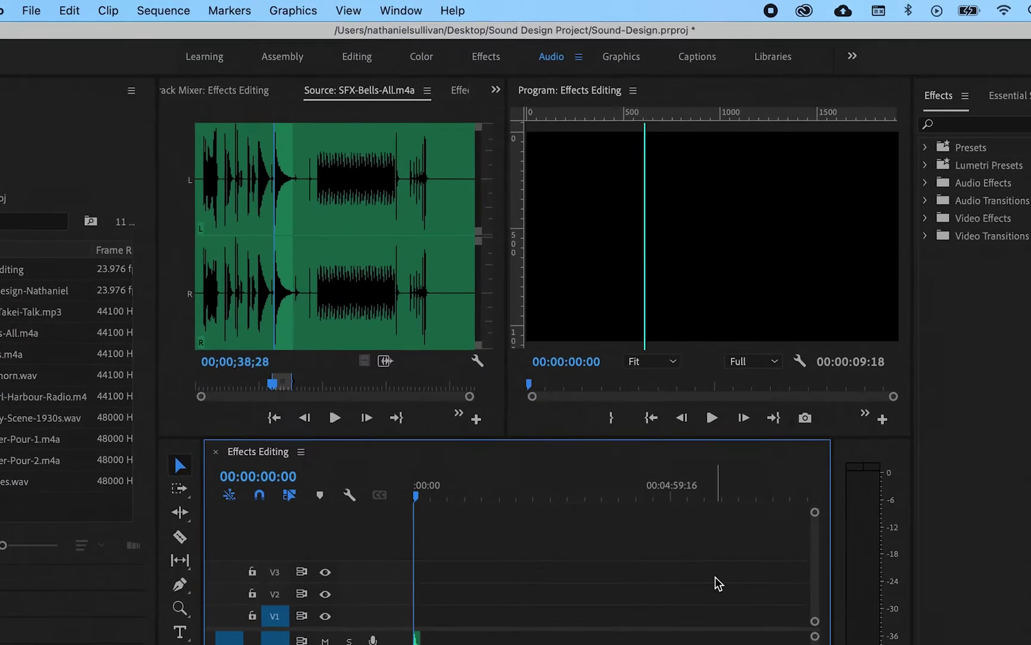
Step: Play the SFX-Bells-All.m4a bell clip once, then return the playhead to the sequence start
click(560, 70)
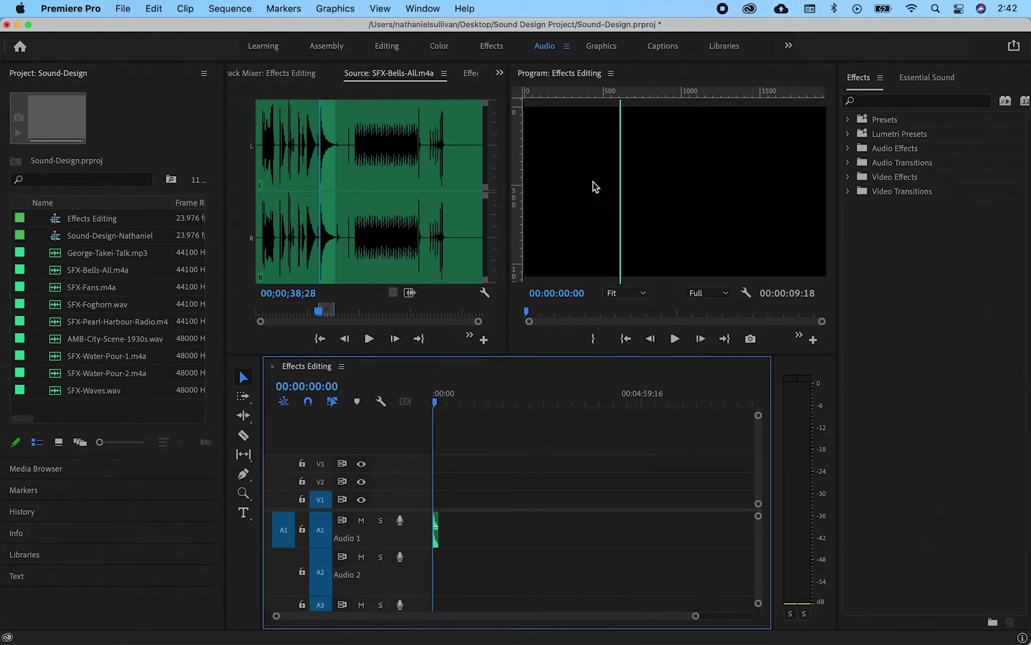
click(434, 9)
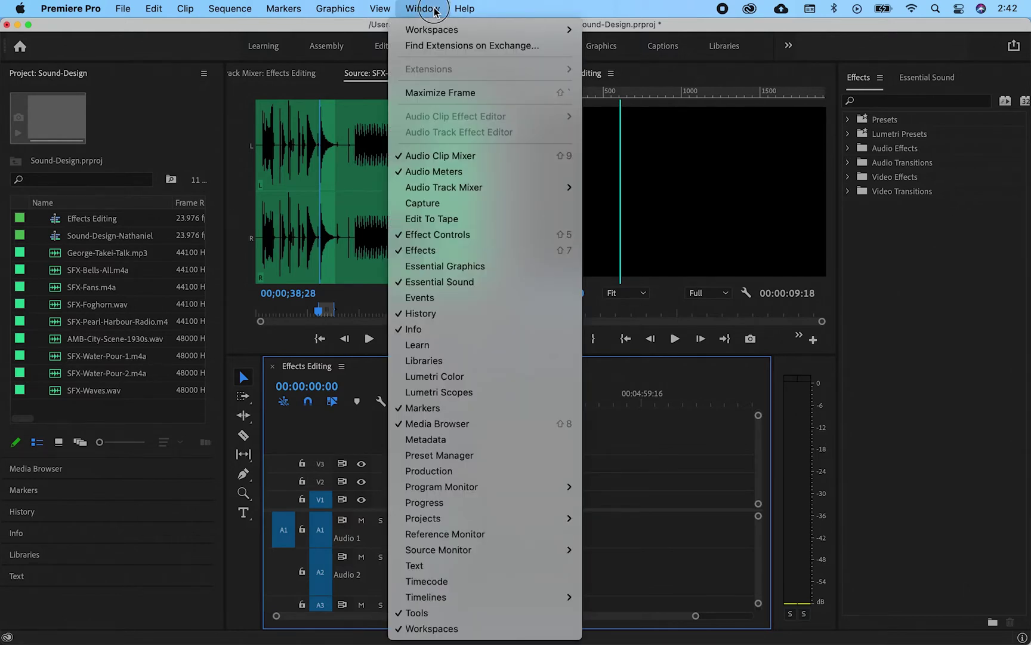
click(435, 9)
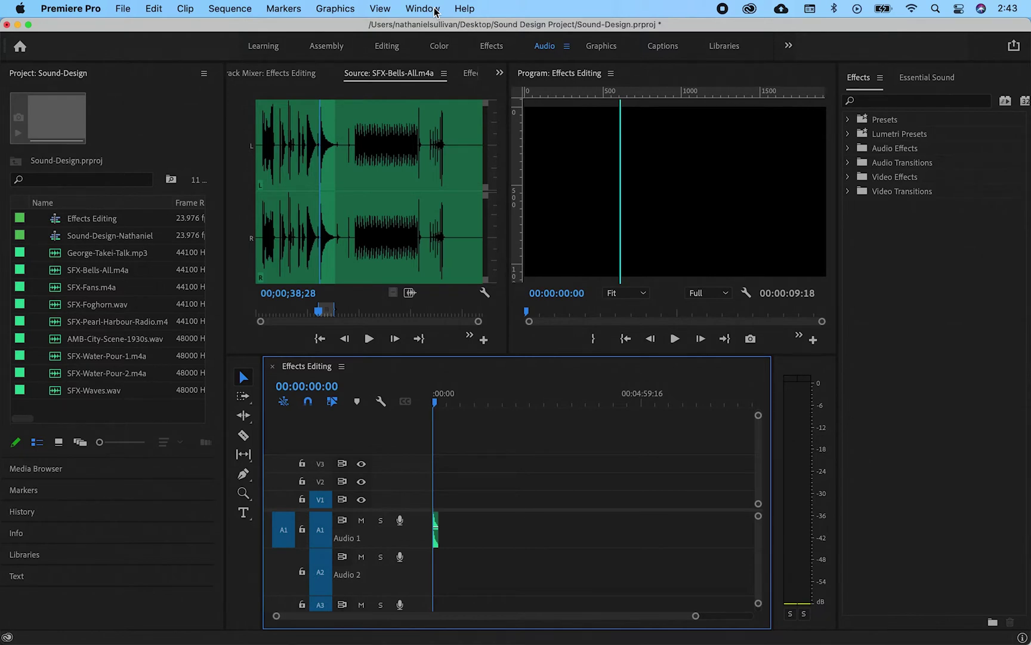
key(space)
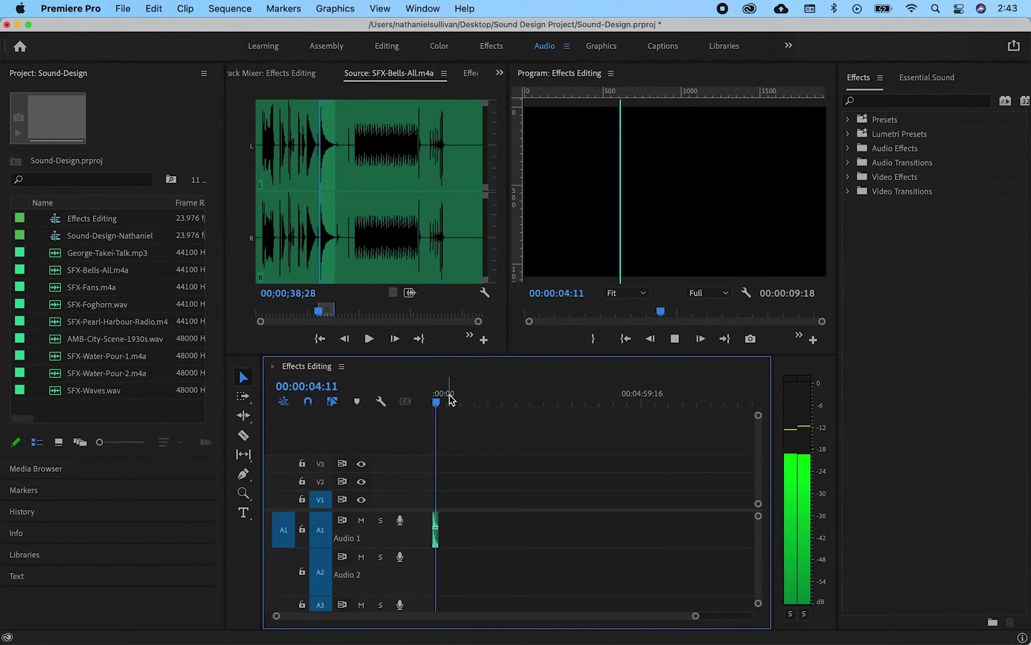
key(space)
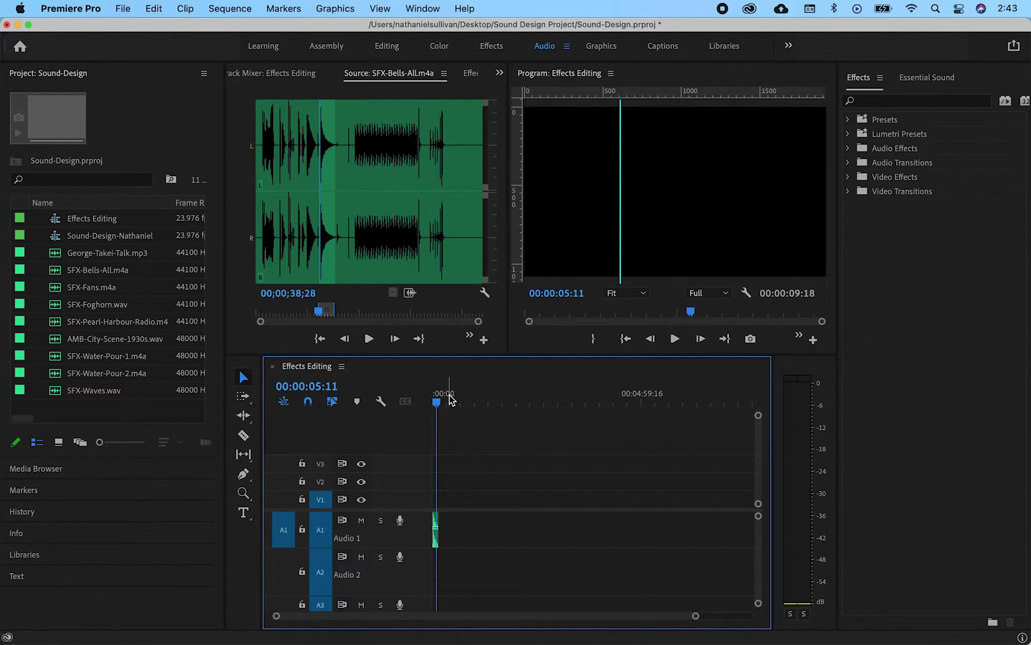
drag(437, 408, 428, 408)
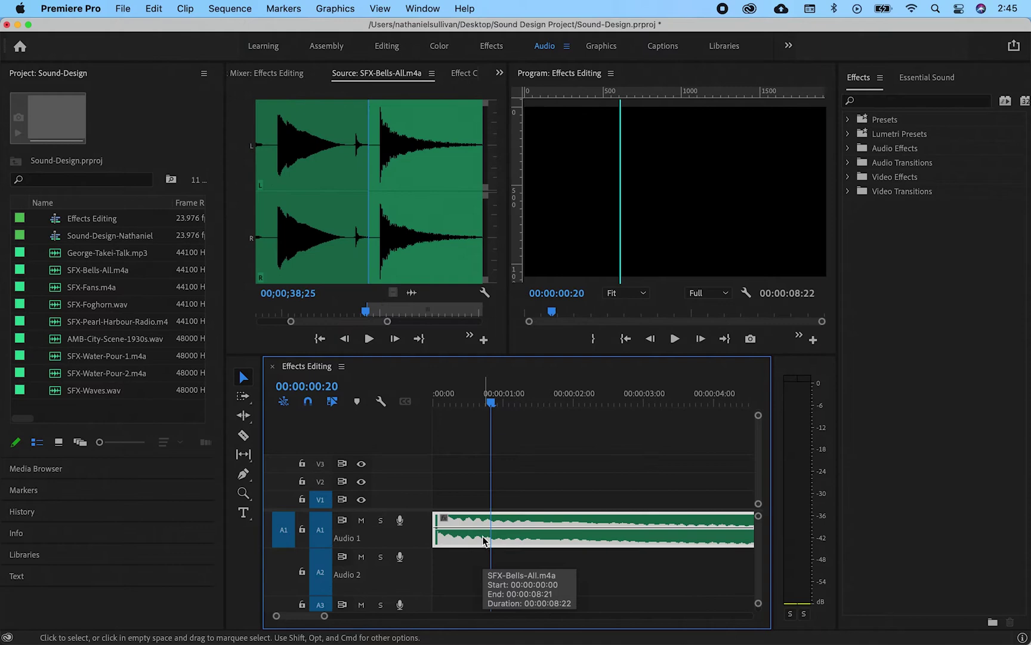
Step: Set the bell clip to 20% speed with Reverse Speed, lengthening it to 00:00:44:14
click(186, 8)
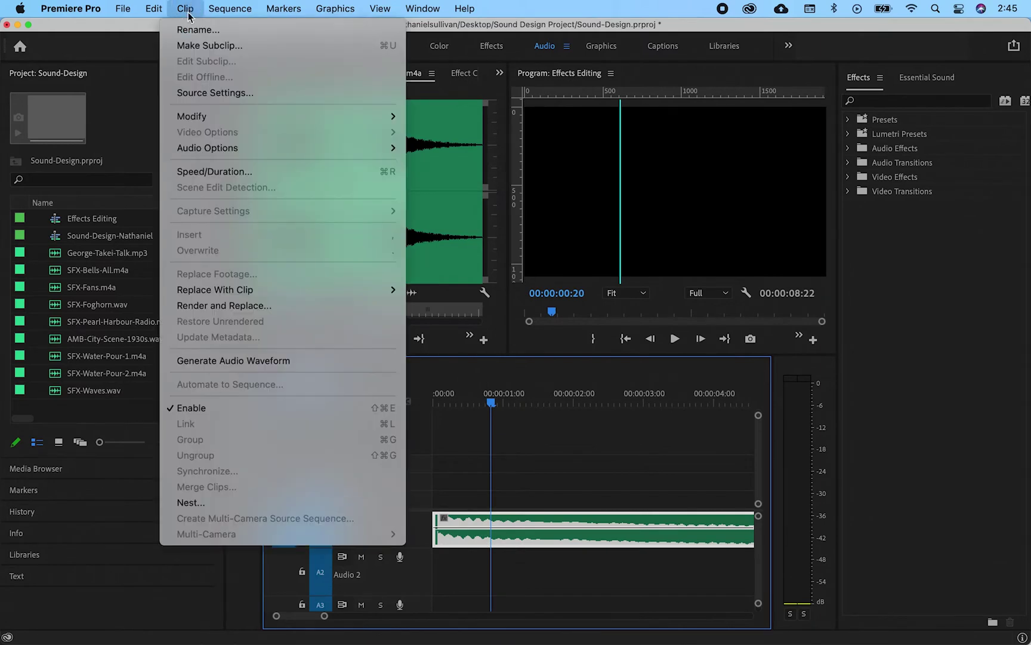
click(213, 172)
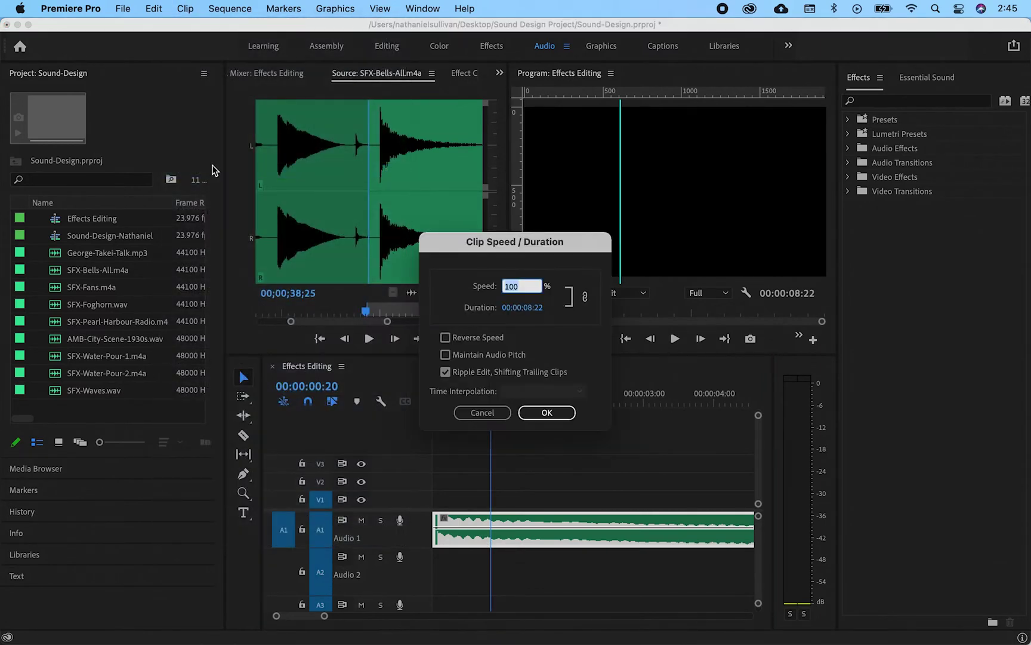
text(20)
click(447, 338)
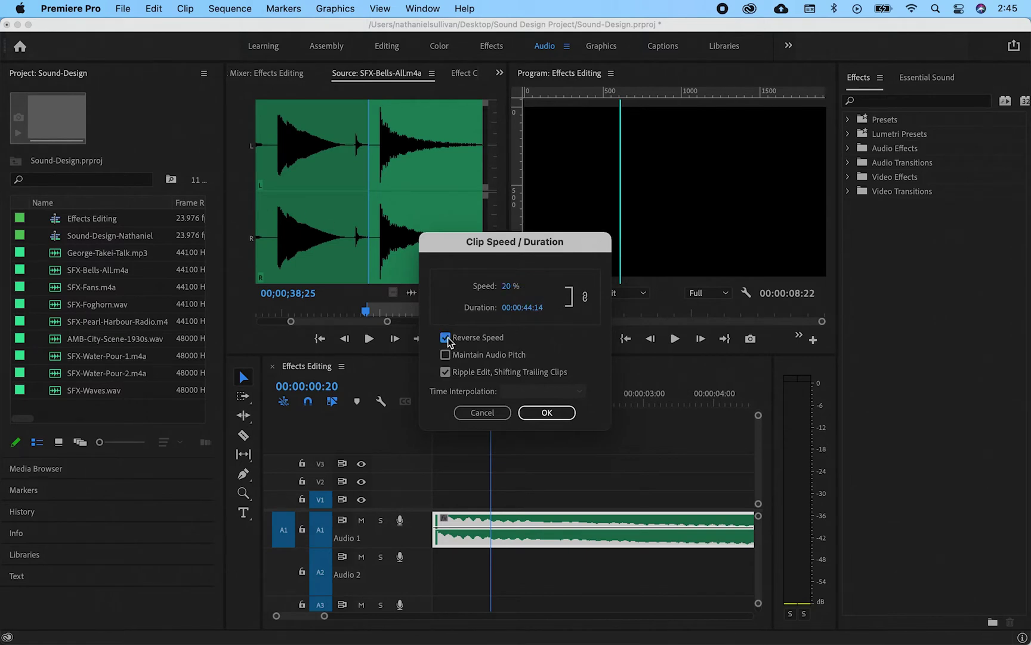
click(568, 417)
drag(324, 616, 463, 623)
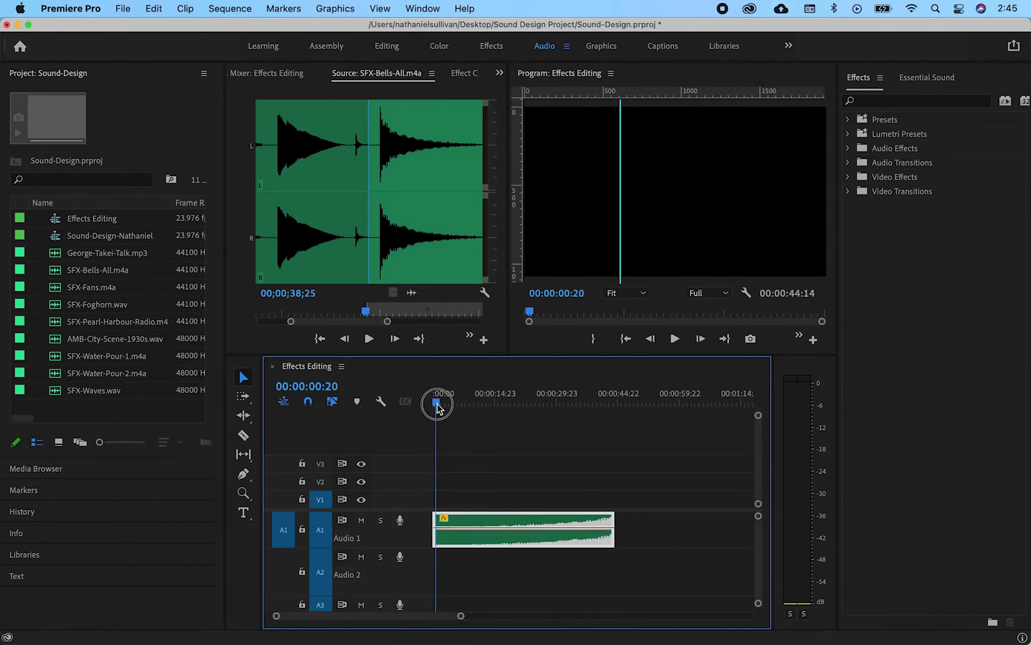
Step: Ripple-trim the clip's start at 00:00:38:04 and move the remainder to the sequence start
drag(437, 403, 589, 425)
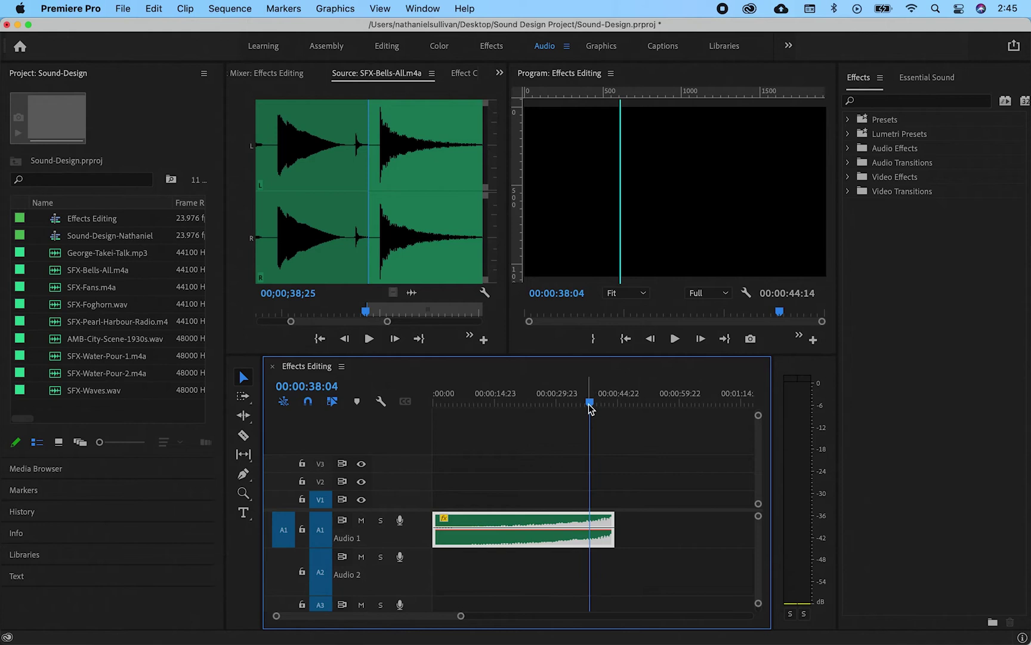
click(589, 537)
key(alt+q)
drag(591, 537, 434, 537)
Step: Zoom in on the trimmed reversed clip and play it from the beginning
key(z)
click(444, 538)
click(464, 539)
click(465, 539)
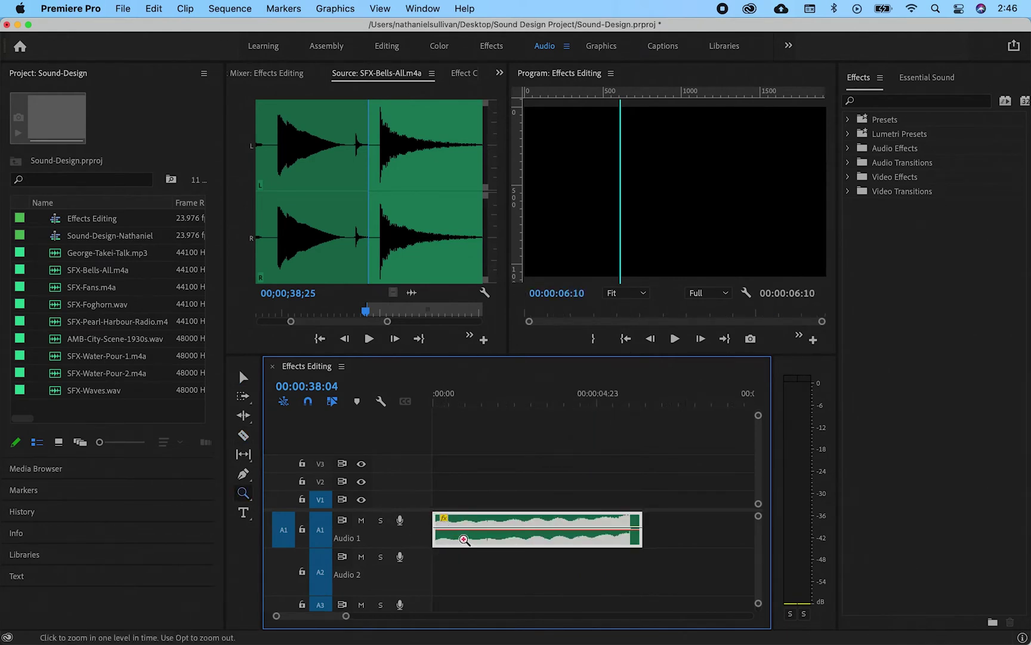
drag(458, 398, 417, 398)
key(Return)
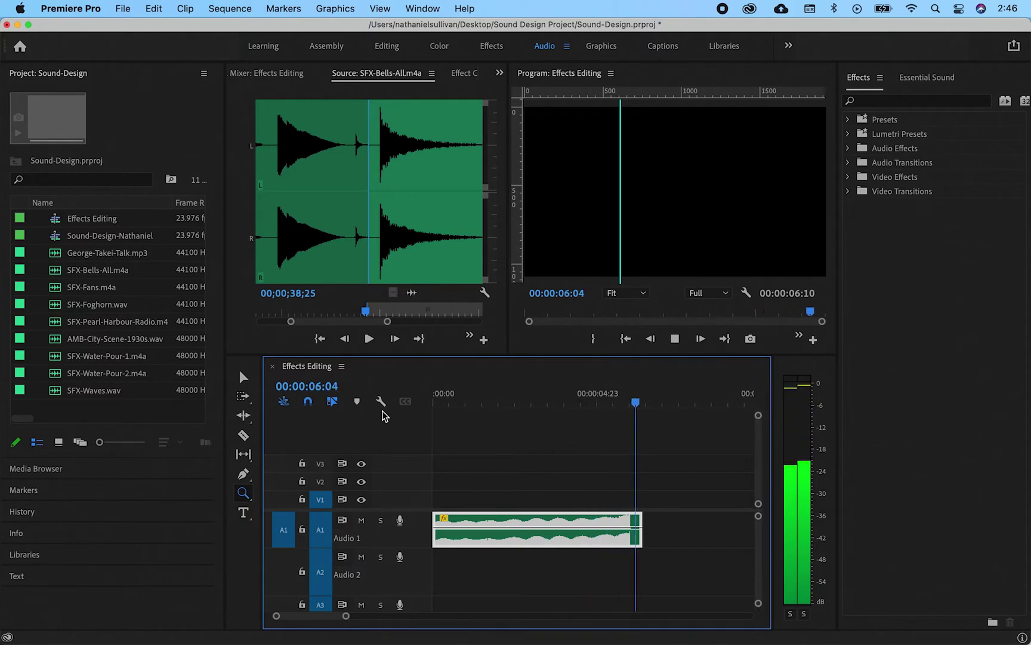
key(Home)
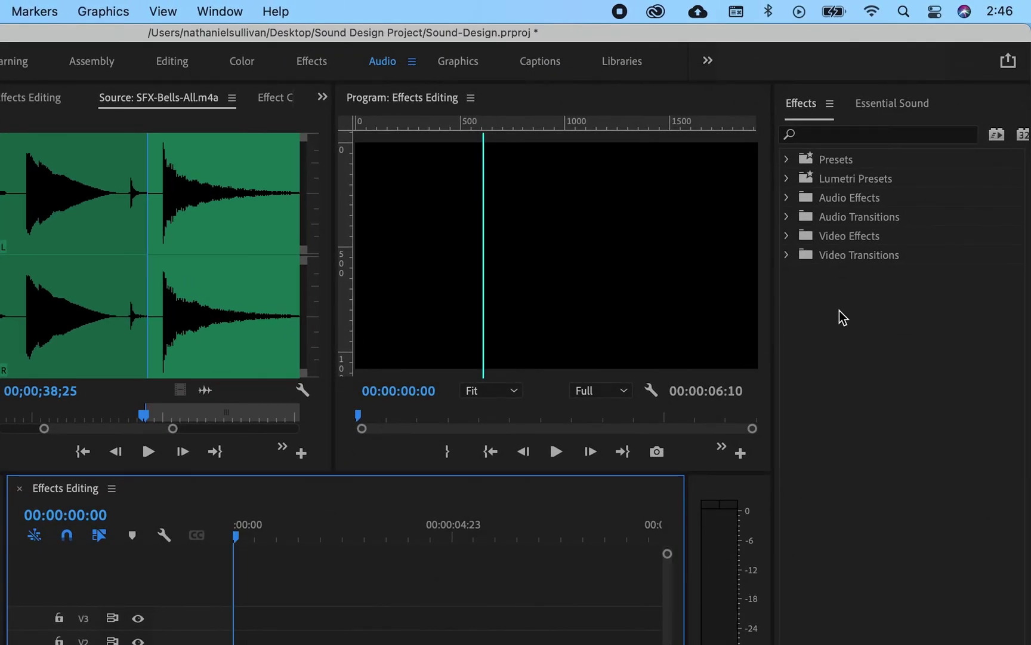
Step: Apply the Pitch Shifter audio effect to the bell clip on Audio 1
click(786, 198)
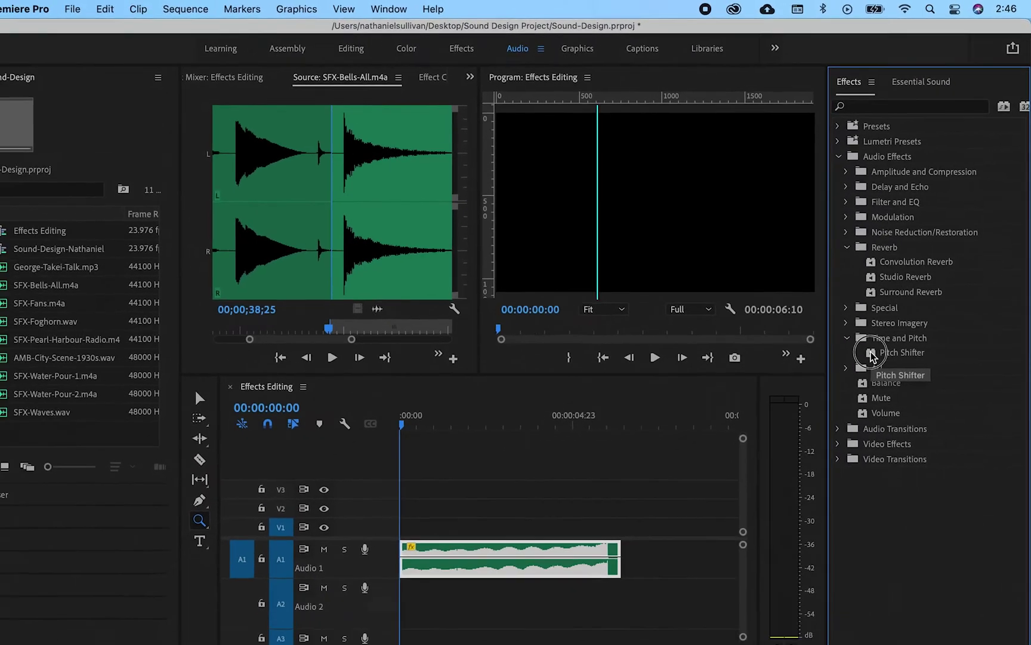
drag(831, 448, 508, 593)
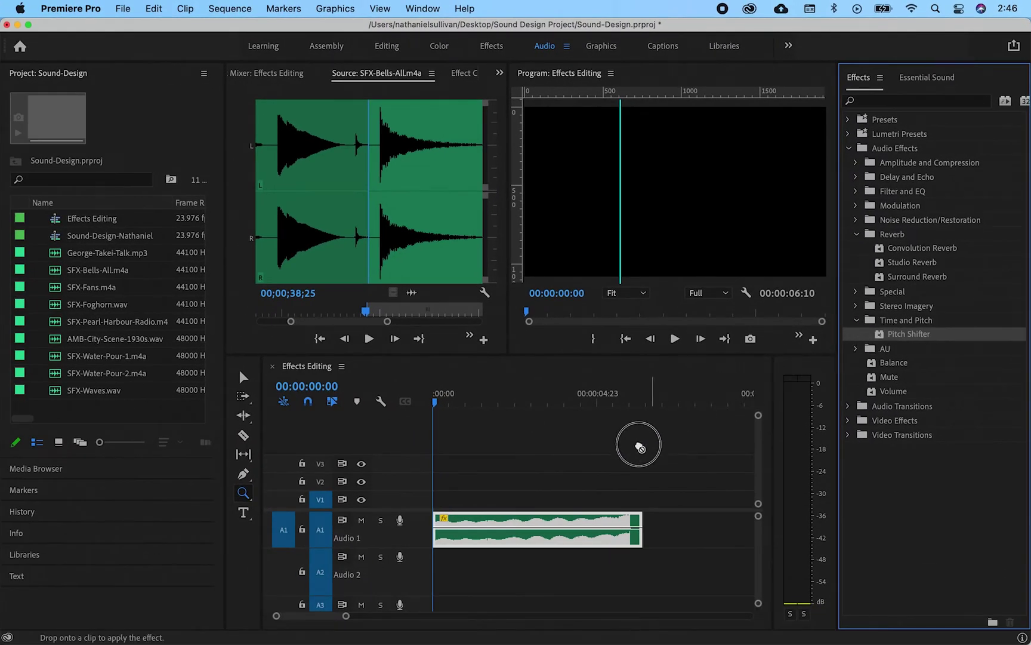
drag(639, 446, 579, 528)
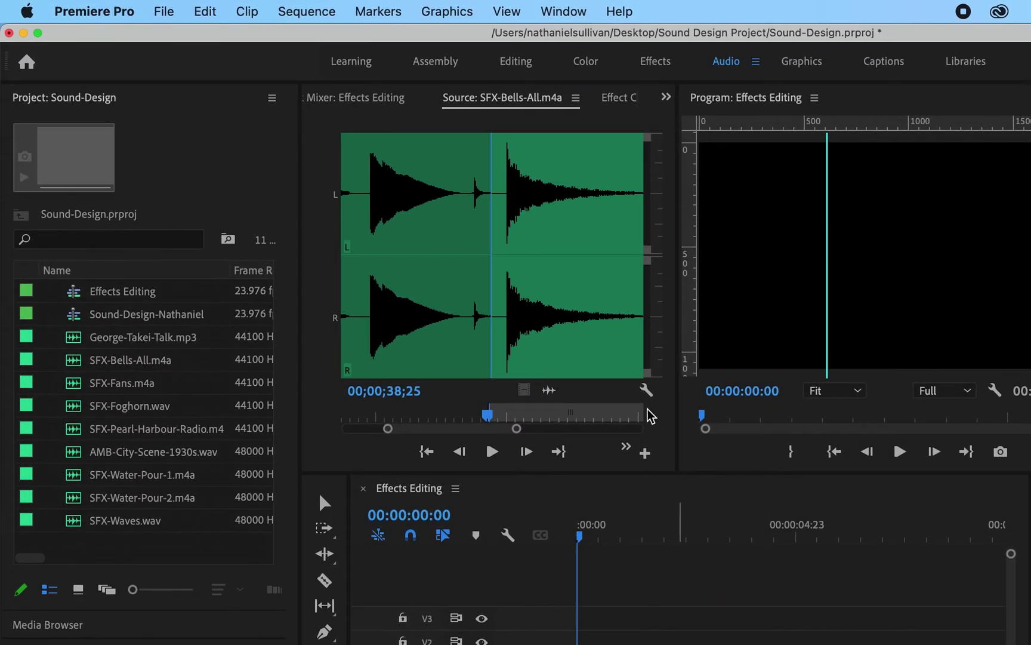
Step: Set Pitch Shifter's Semi-tones to -5 in Custom Setup and play the pitched-down bell
click(618, 105)
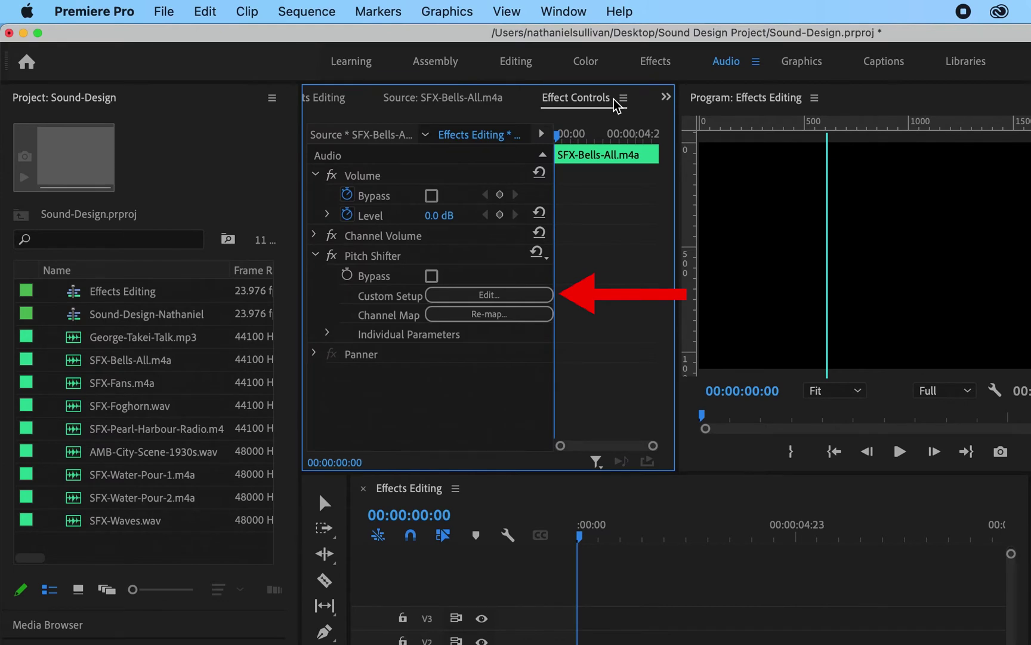
click(500, 294)
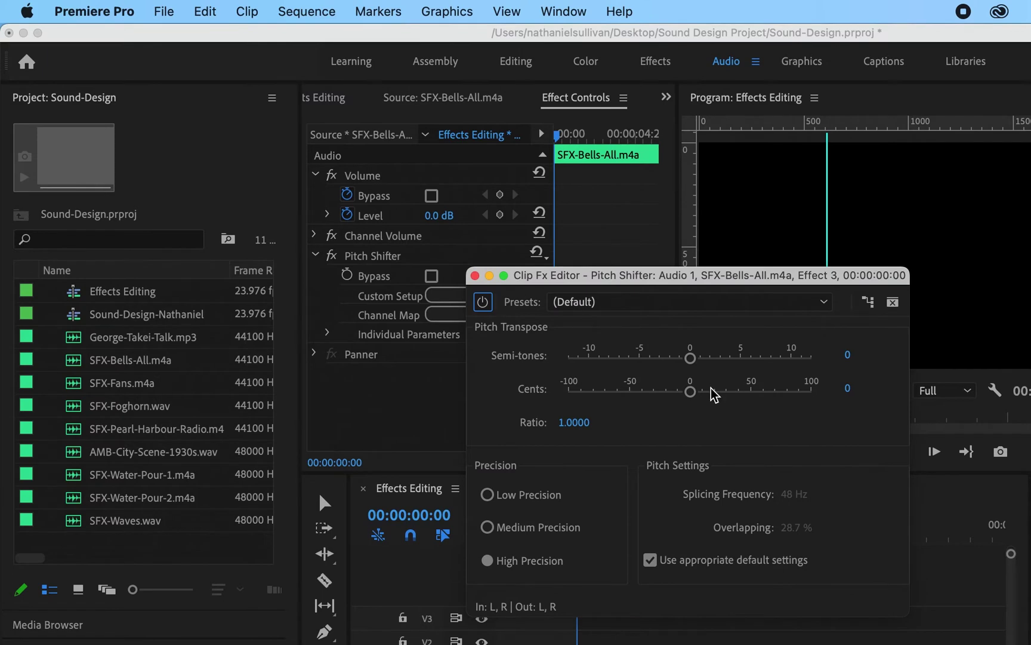
drag(690, 358, 589, 375)
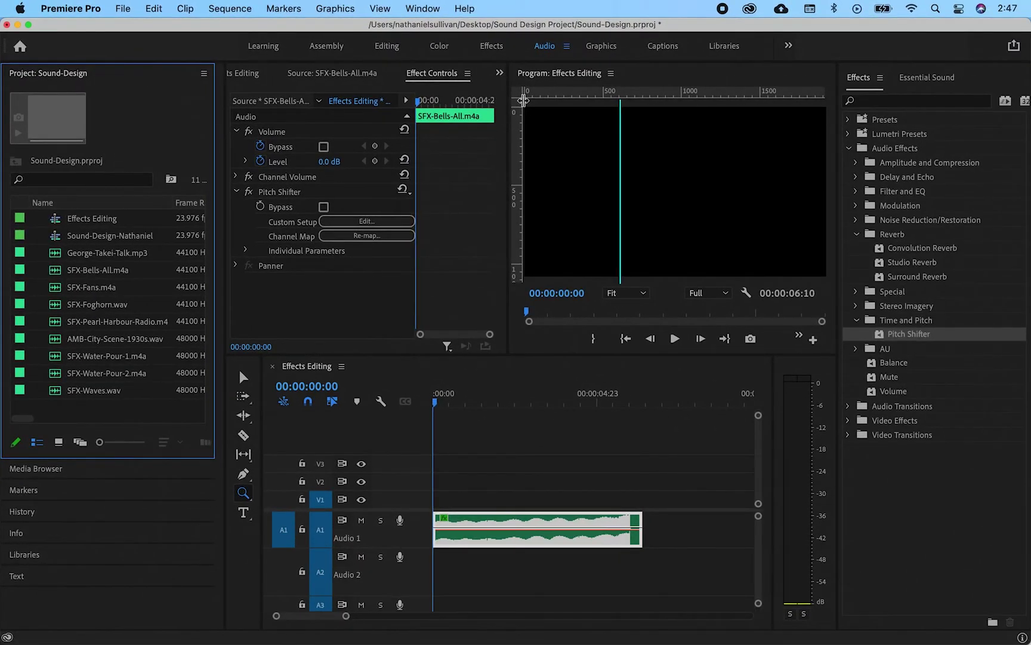
drag(434, 403, 448, 403)
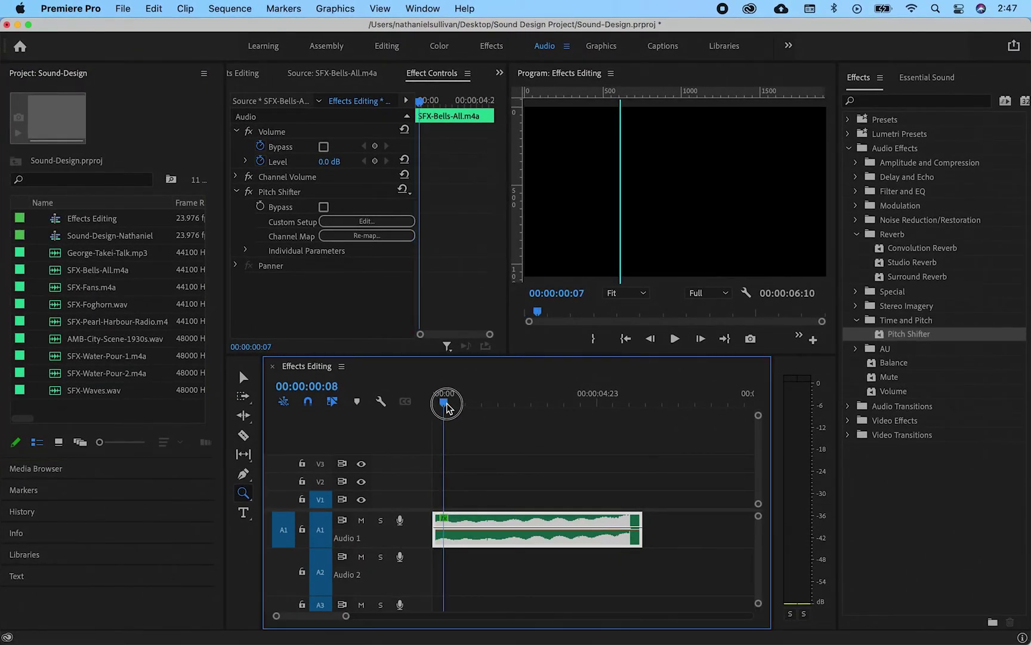
key(space)
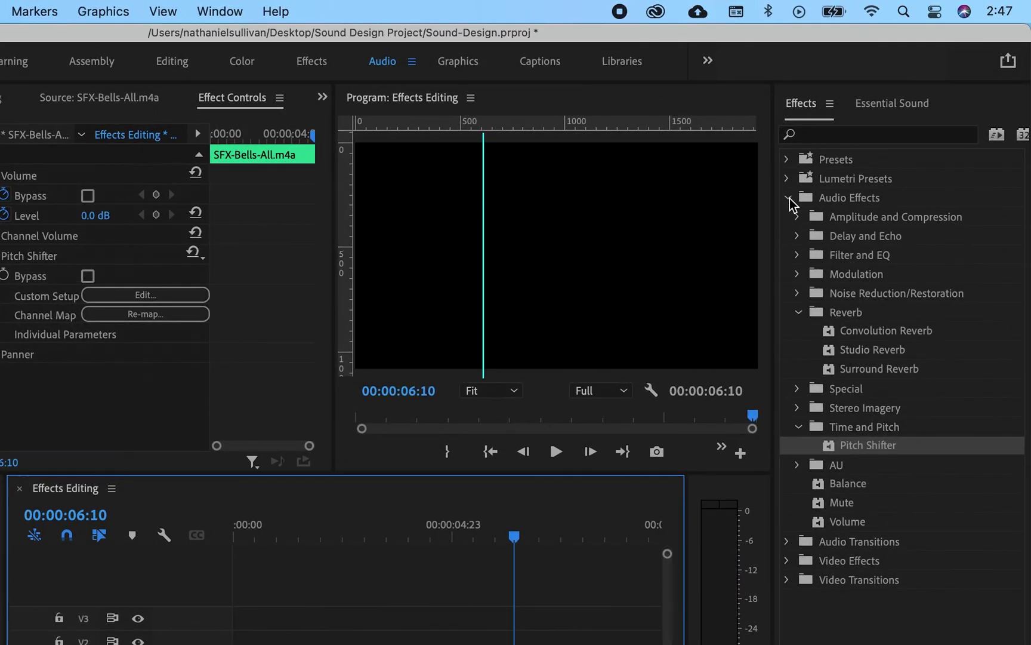
Step: Place Constant Power crossfades on both the start and end of the bell clip
click(789, 198)
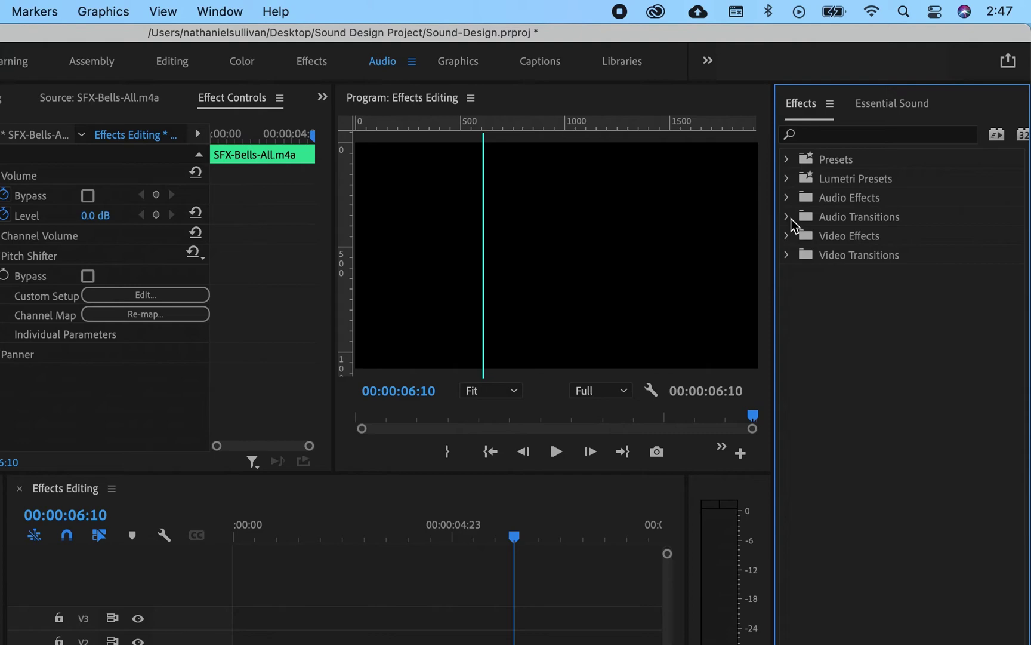
click(789, 217)
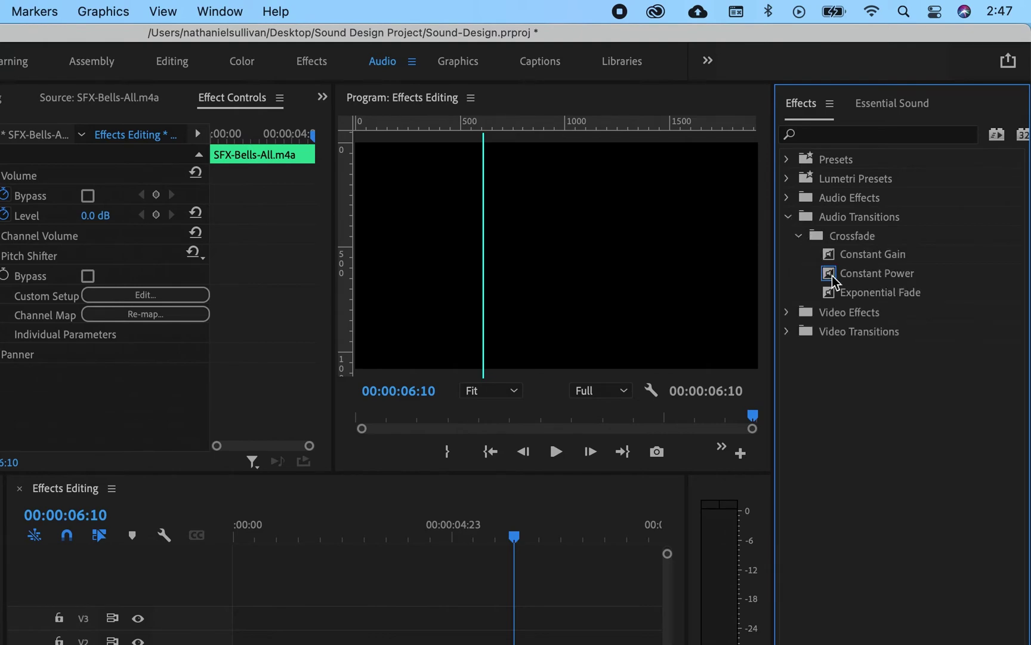
drag(833, 281, 502, 644)
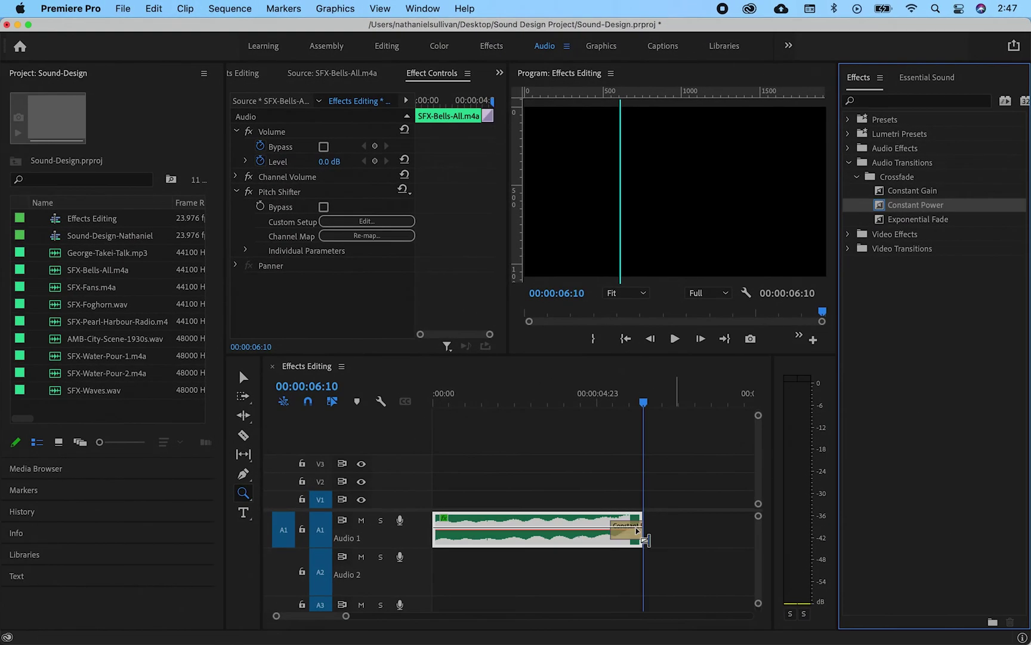
drag(877, 204, 448, 527)
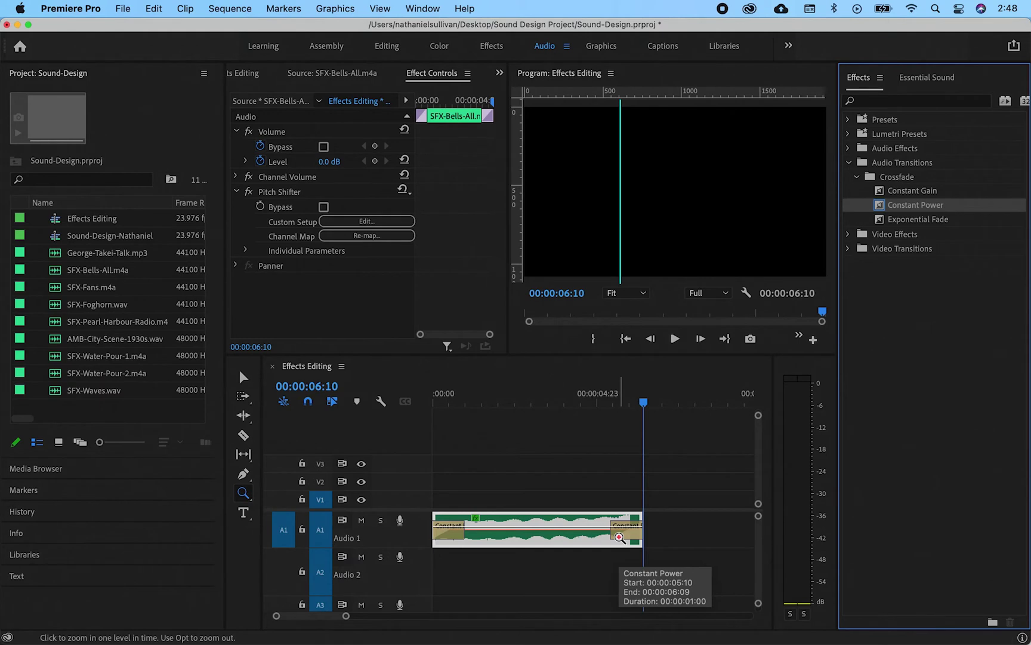
Step: Shorten the end fade to 00:00:00:07 and lengthen the start fade to 00:00:02:01
key(v)
click(618, 536)
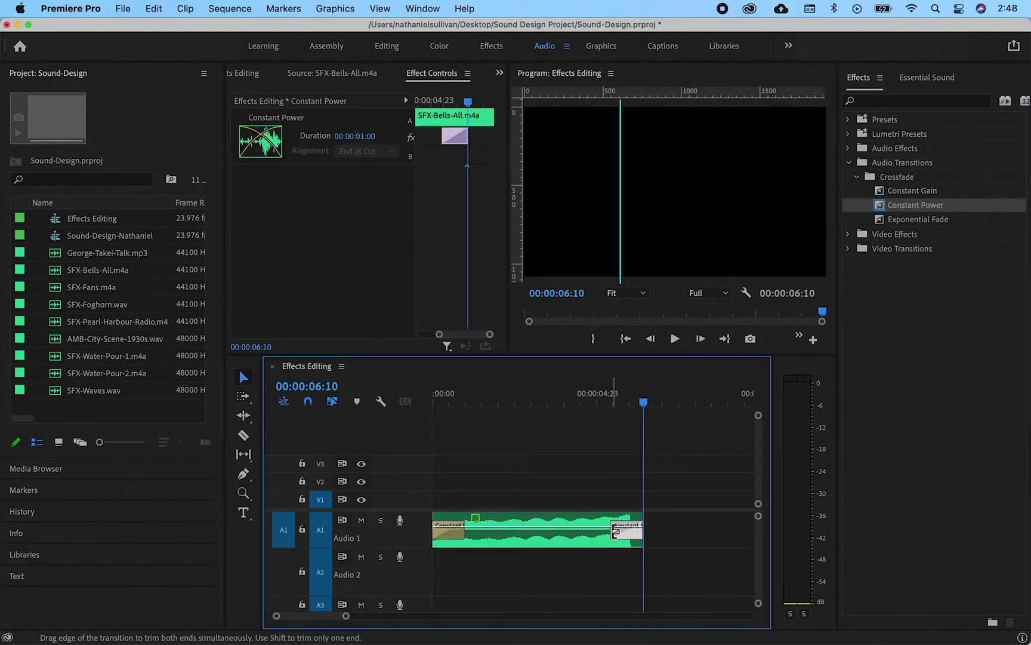
drag(615, 531, 633, 530)
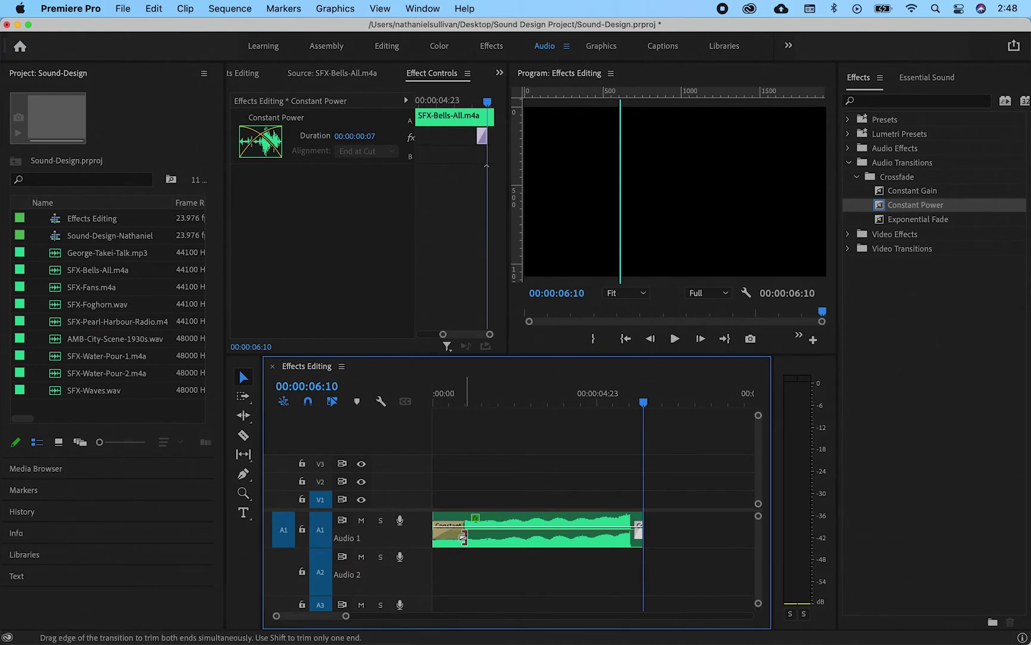
drag(464, 538, 498, 534)
click(444, 394)
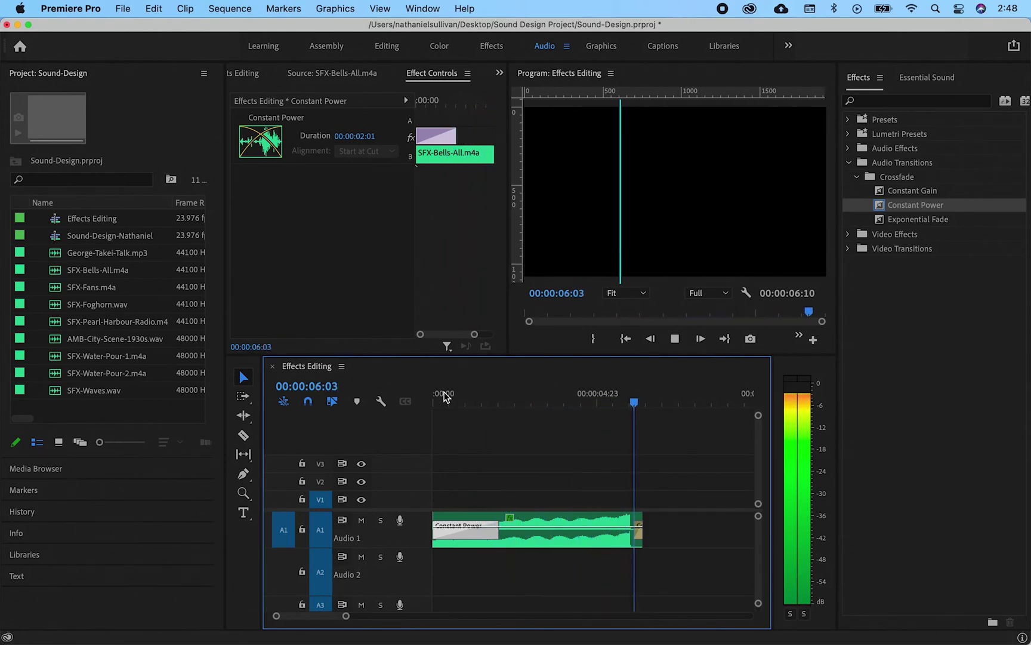
Step: Add volume keyframes near the clip's end with the Pen tool, raising the last to 7.6 dB
key(p)
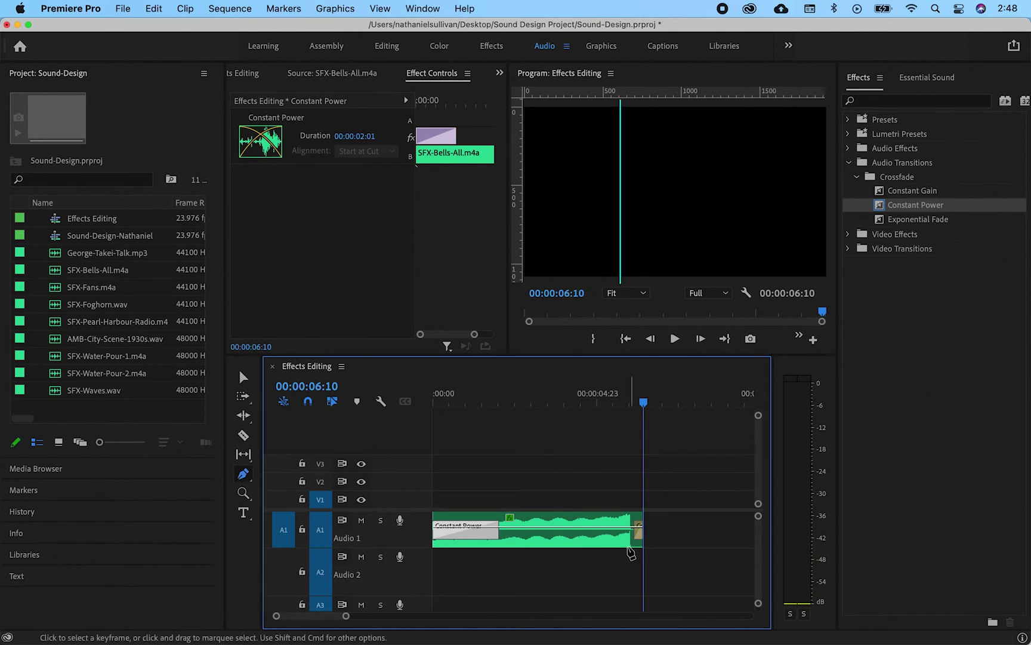
click(602, 527)
drag(629, 528, 629, 522)
Step: Play the clip from 4 seconds to hear the volume rise, then jump back to the start
click(564, 400)
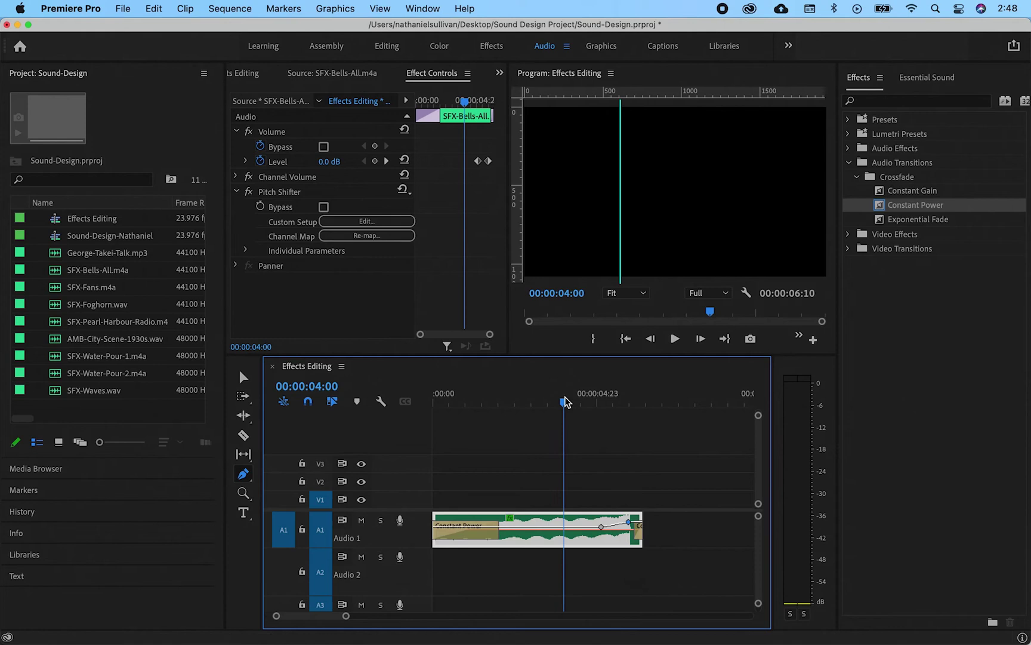
key(space)
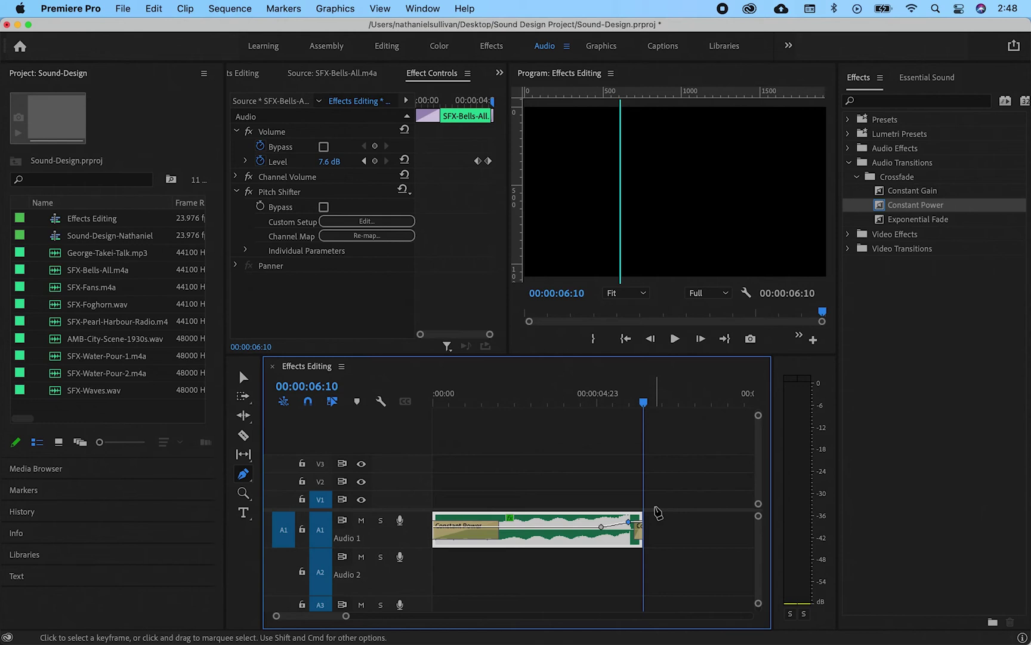
click(564, 350)
key(Home)
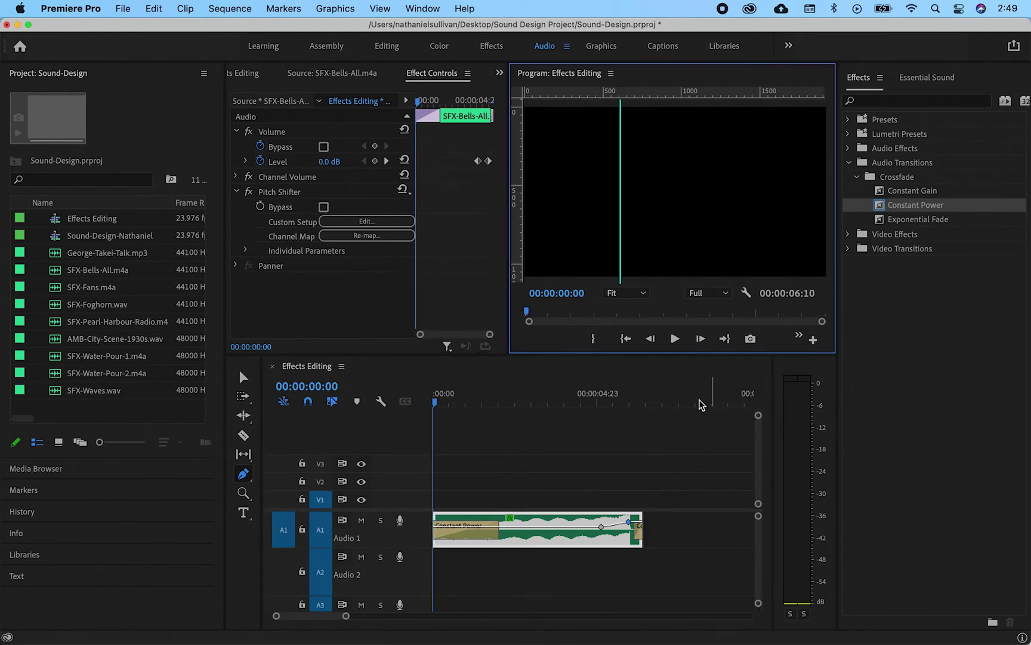
Step: Add the Loop button to the Program Monitor's button bar in the Button Editor
drag(682, 395, 644, 404)
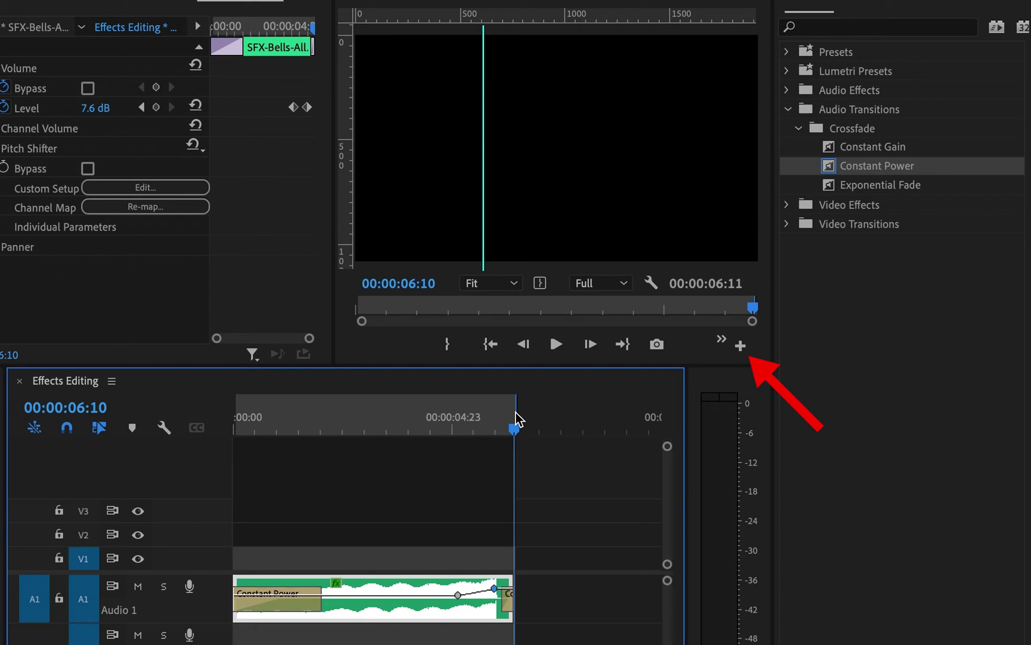
click(740, 346)
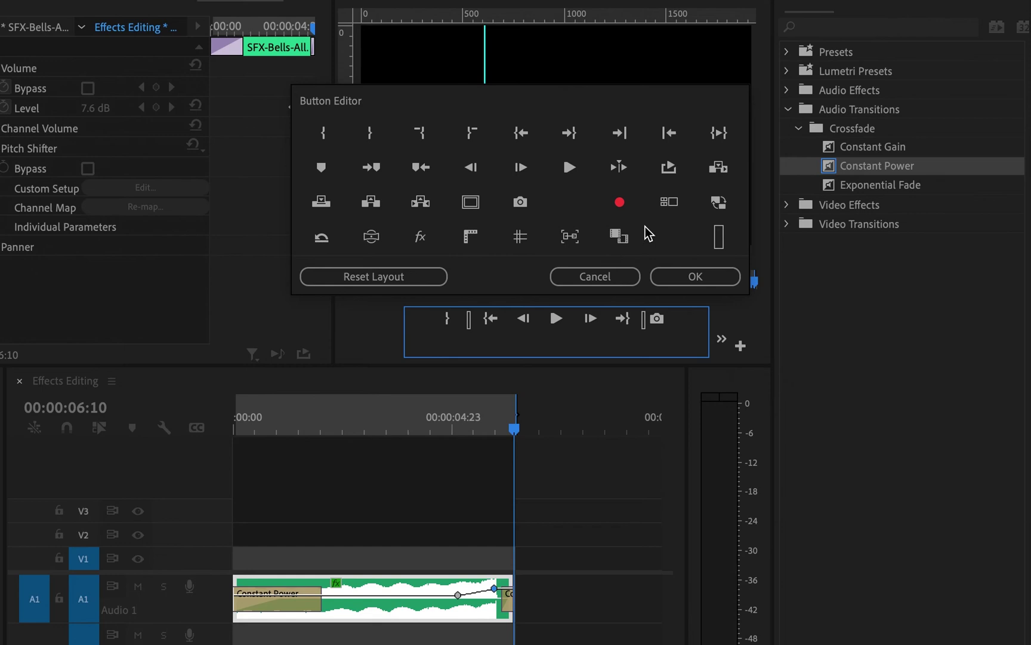
drag(667, 167, 455, 340)
drag(553, 342, 449, 318)
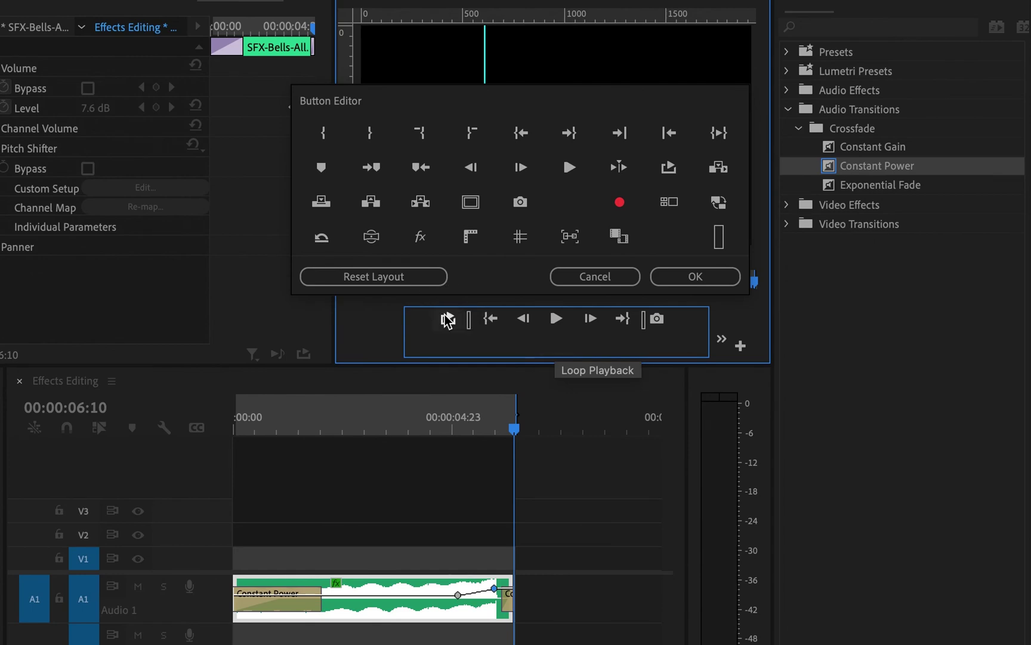
click(695, 276)
Step: Enable Loop in the Program Monitor and play the bell sequence repeatedly from the start
click(463, 344)
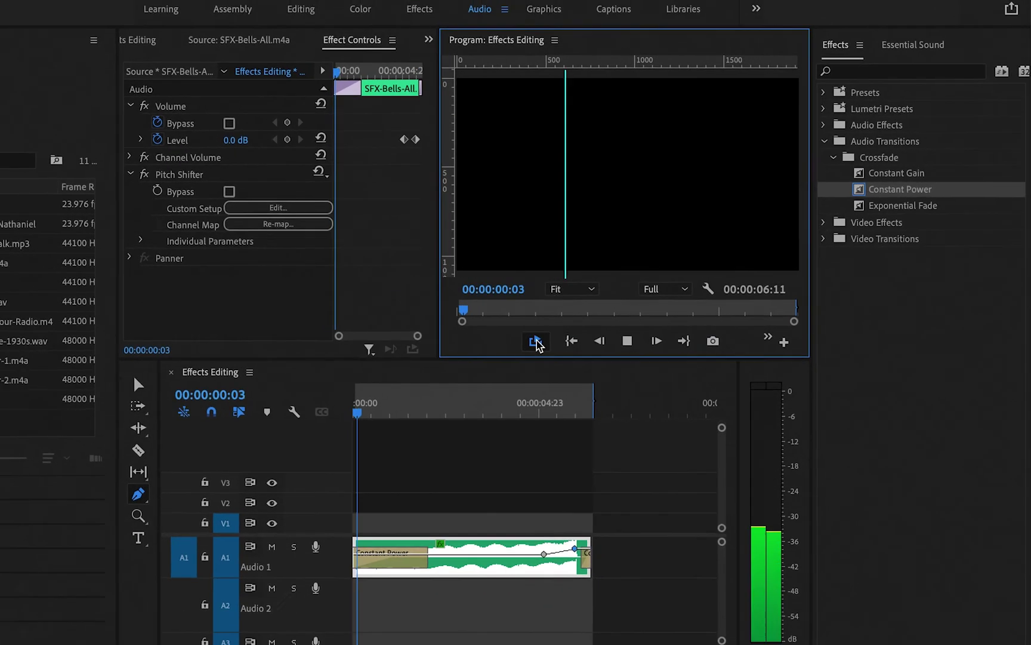